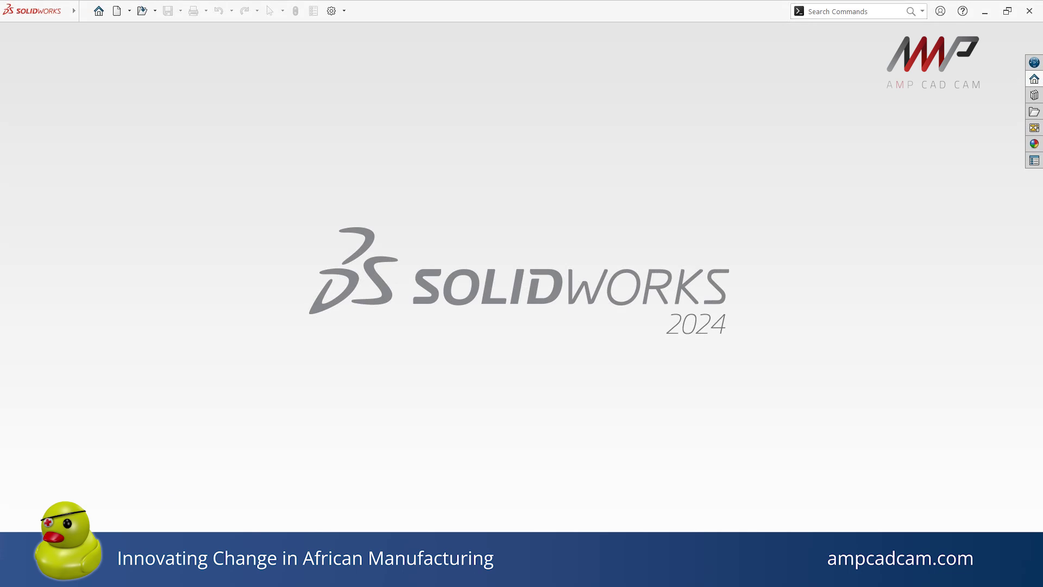
# Search Windows for 'solidworks rx' and launch the SOLIDWORKS Rx 2024 best match.
pyautogui.click(162, 571)
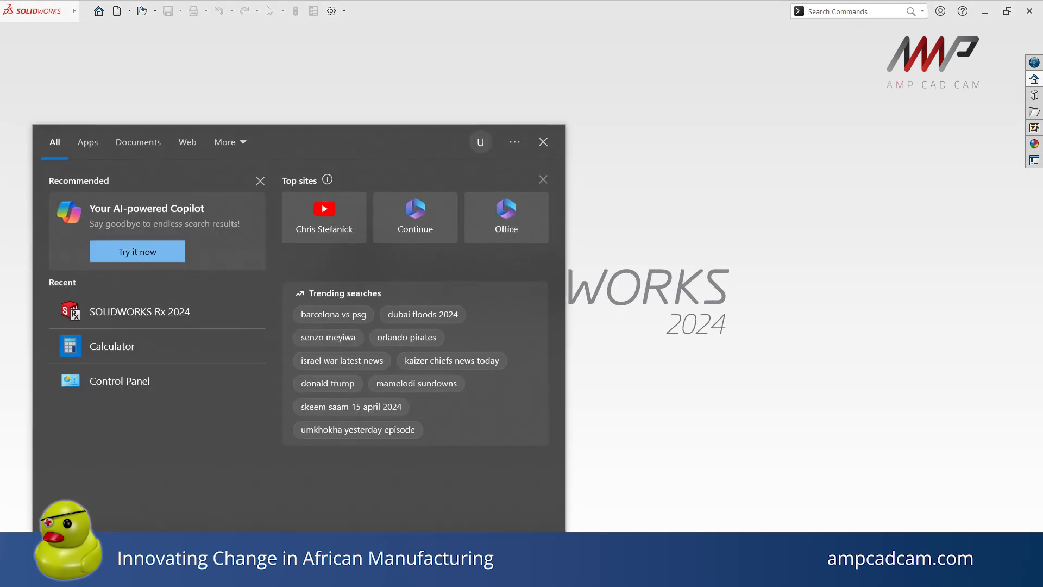
pyautogui.write('solidwor')
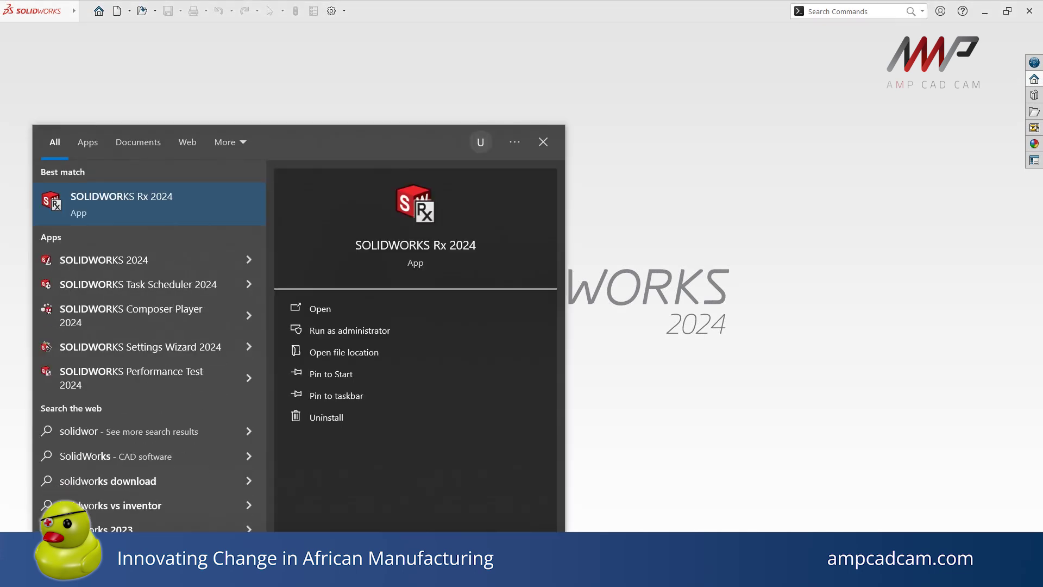
pyautogui.write('ks')
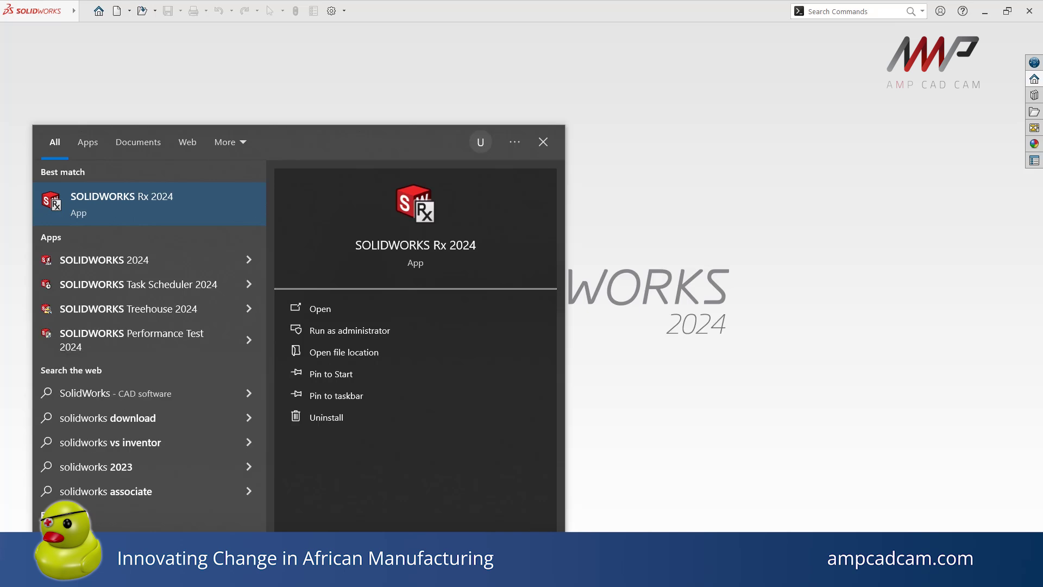
pyautogui.write(' rx')
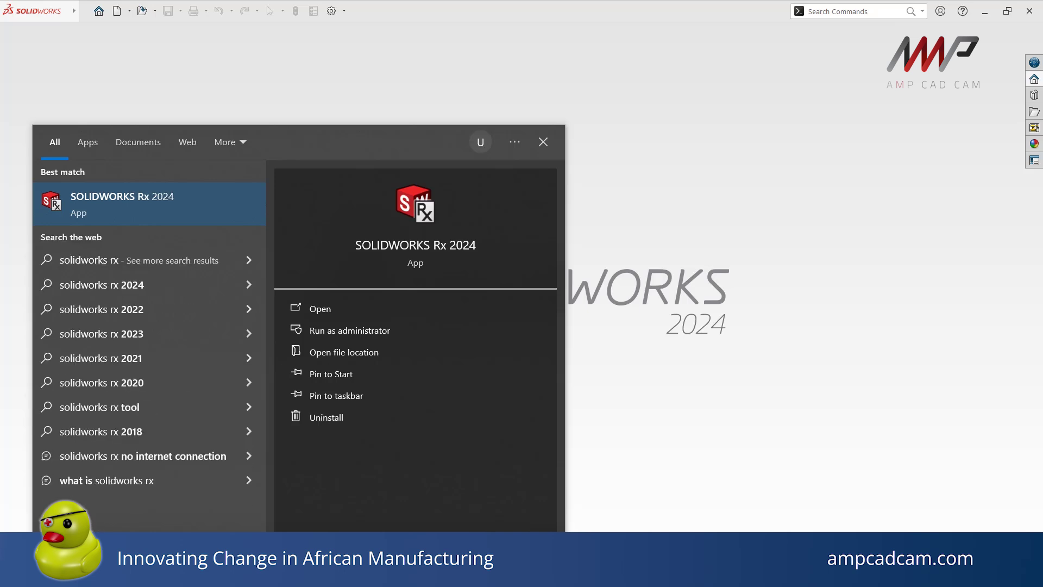
pyautogui.click(179, 200)
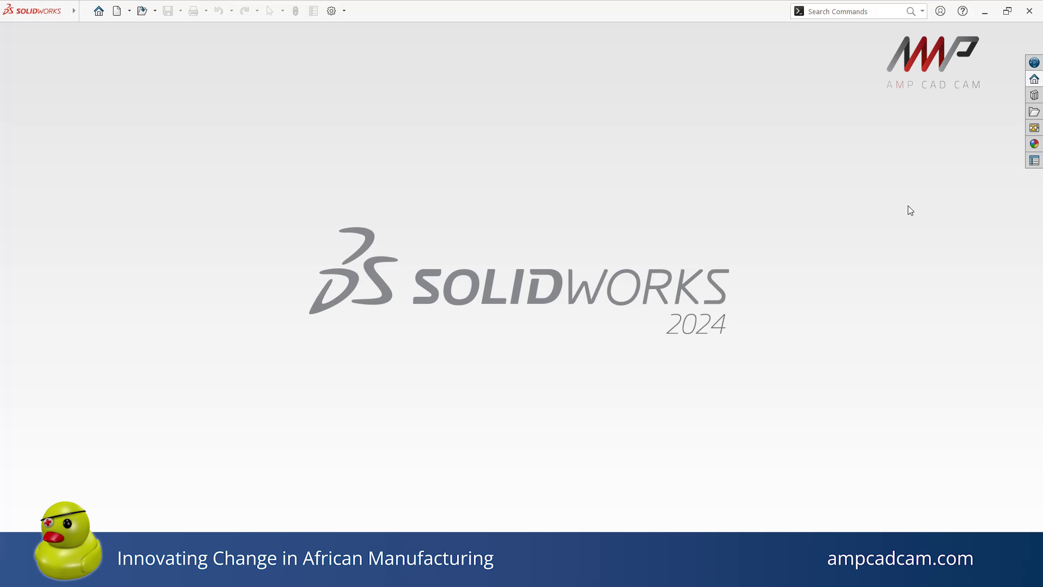
# Launch SOLIDWORKS Rx from SOLIDWORKS Tools in the SOLIDWORKS Resources task pane.
pyautogui.click(1034, 79)
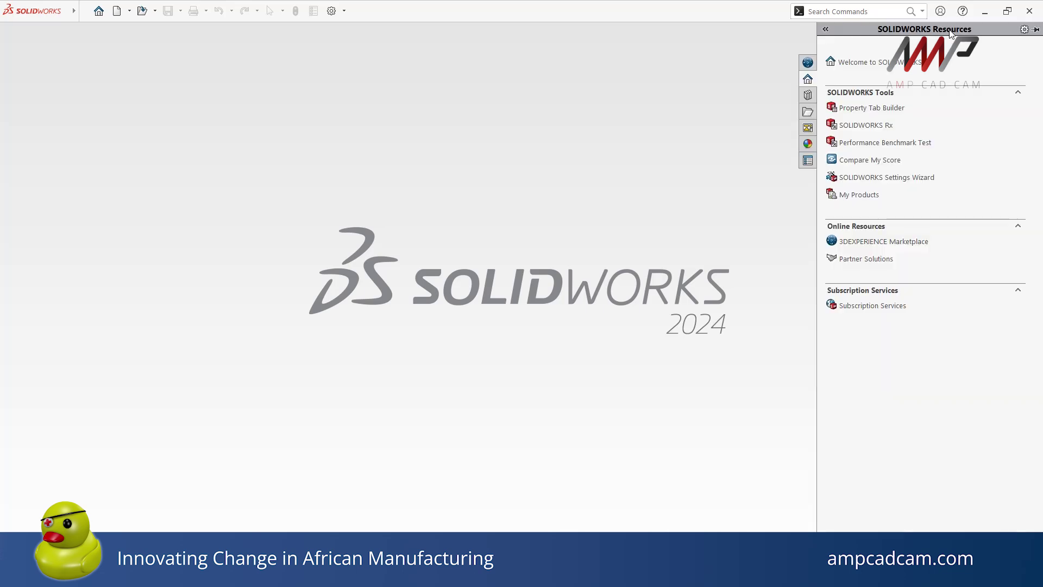
pyautogui.click(888, 126)
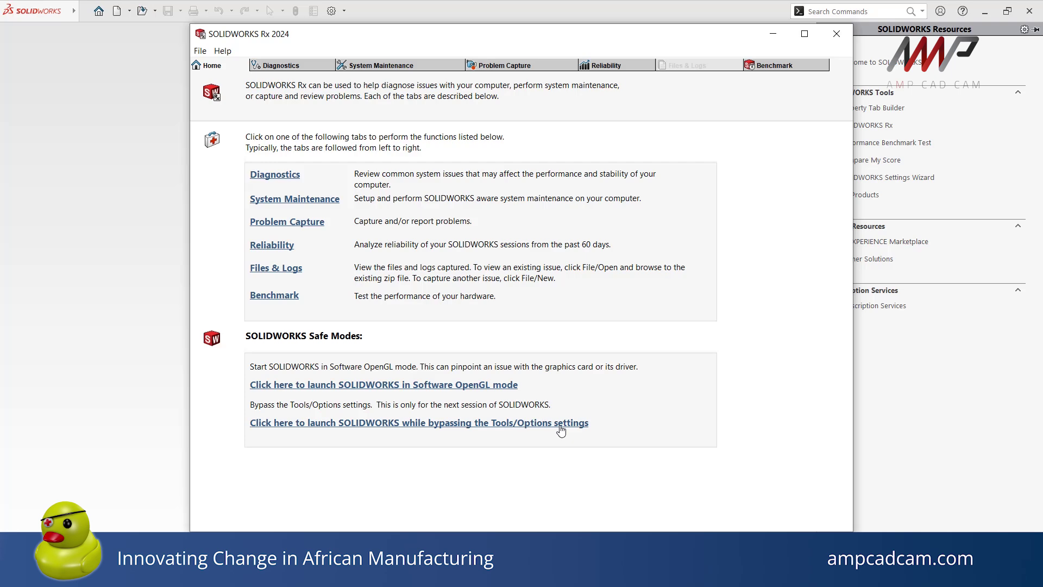
# Show the Diagnostics results, including the graphics card/driver error and warnings.
pyautogui.click(307, 69)
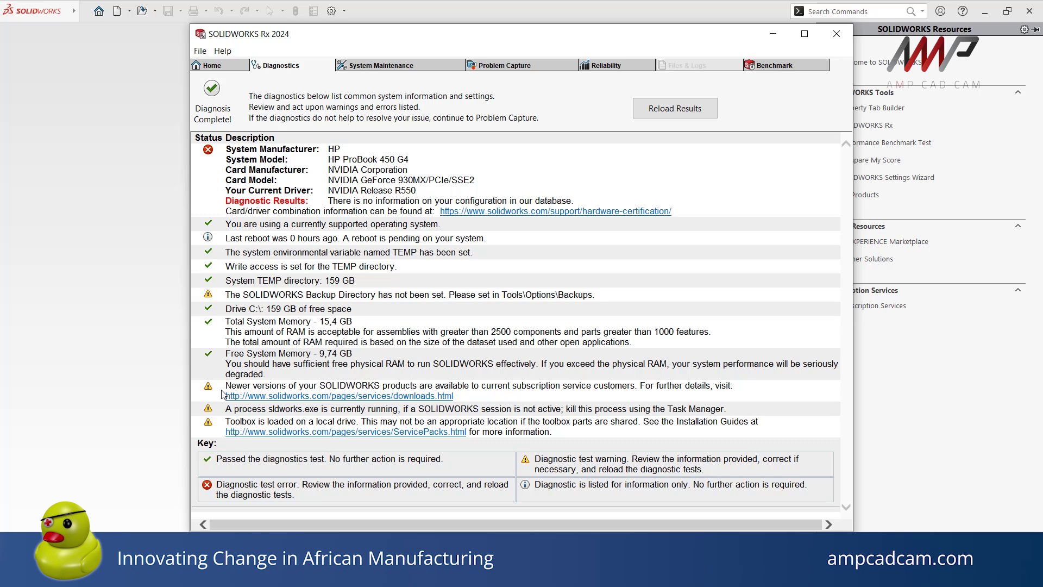
# Show the System Maintenance page listing backup, temporary and cache folders for cleaning.
pyautogui.click(407, 67)
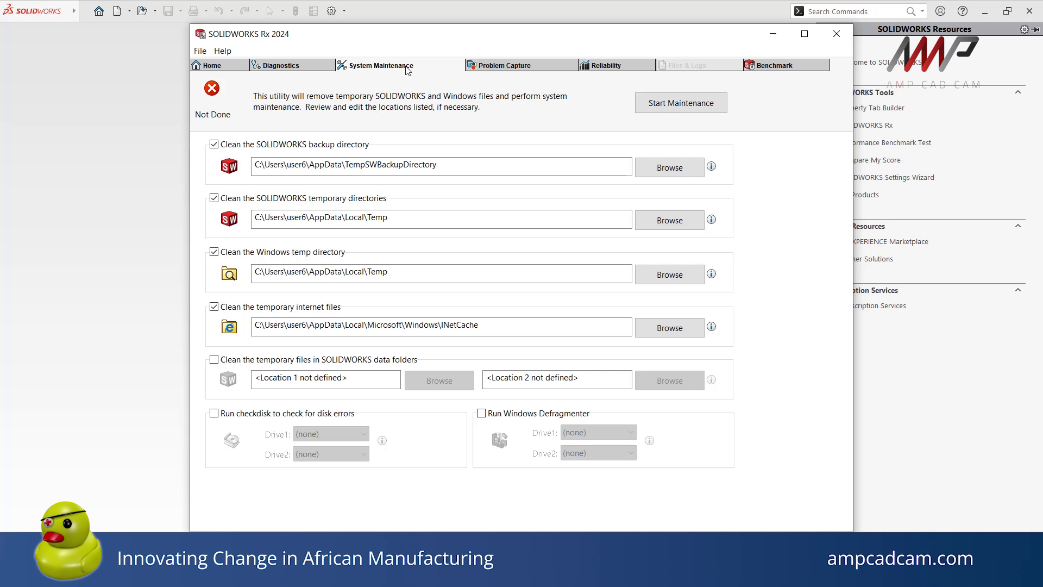
# On the Problem Capture page, enable extended logging data and expand the video Source list.
pyautogui.click(526, 68)
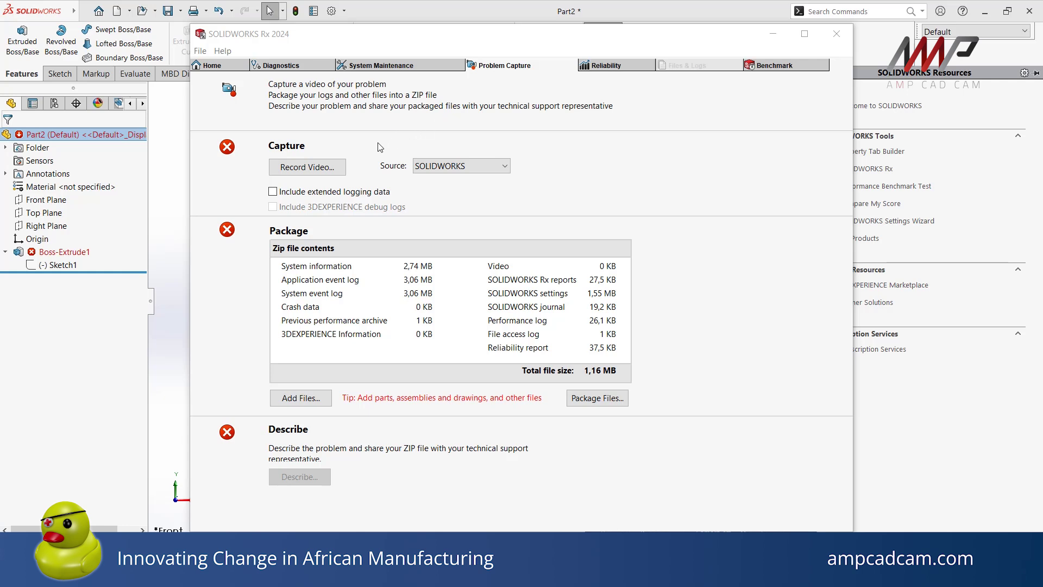
pyautogui.click(272, 192)
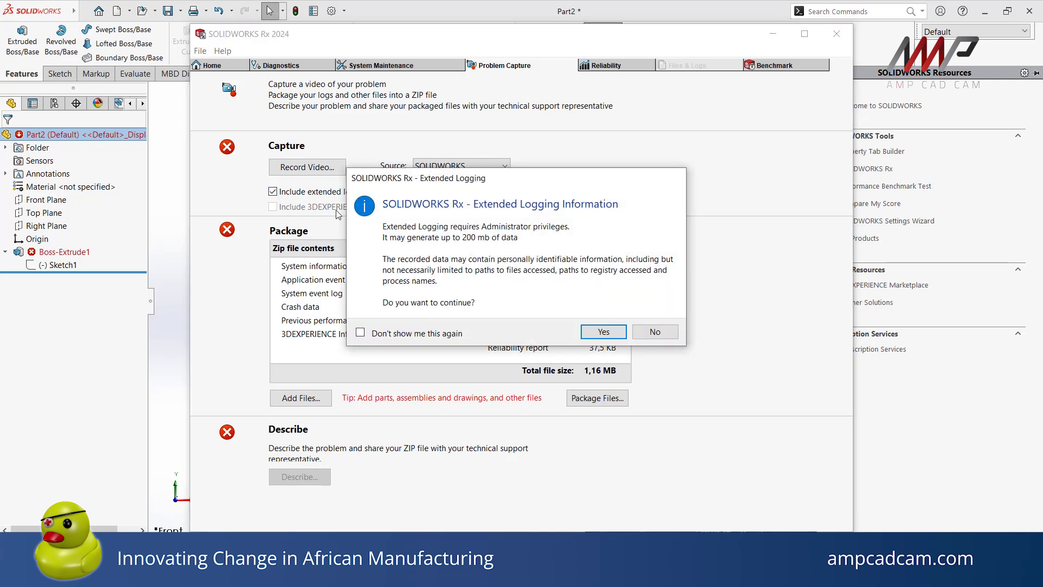
pyautogui.click(604, 333)
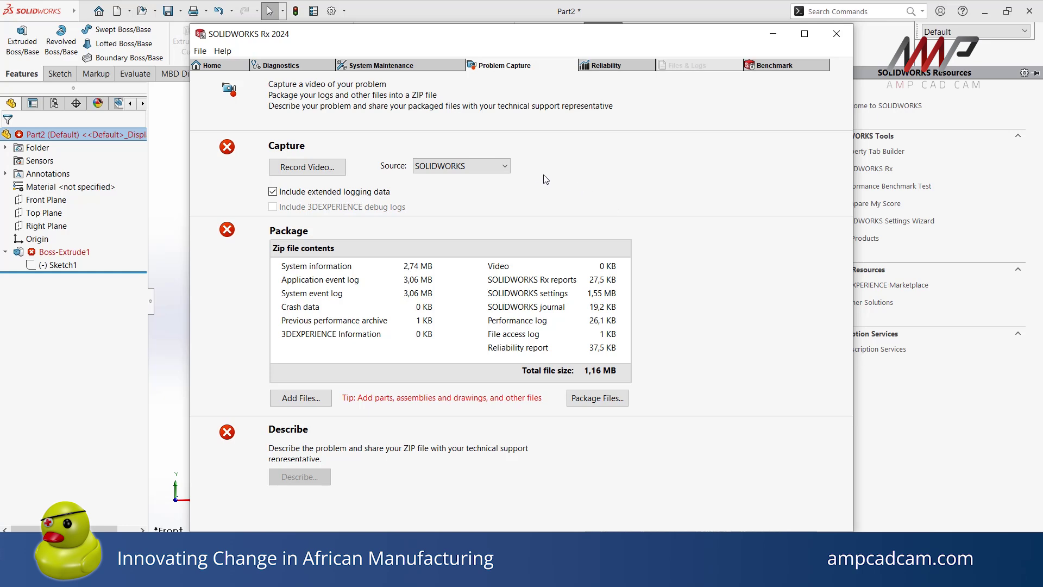
pyautogui.click(506, 170)
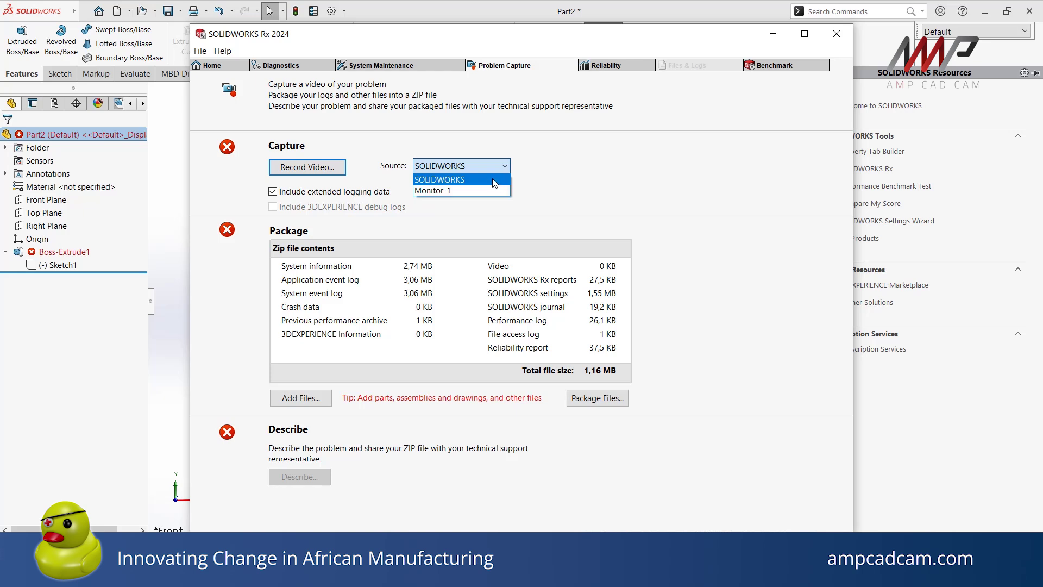
# Record the current SOLIDWORKS session and move the recording panel to the upper right.
pyautogui.click(494, 181)
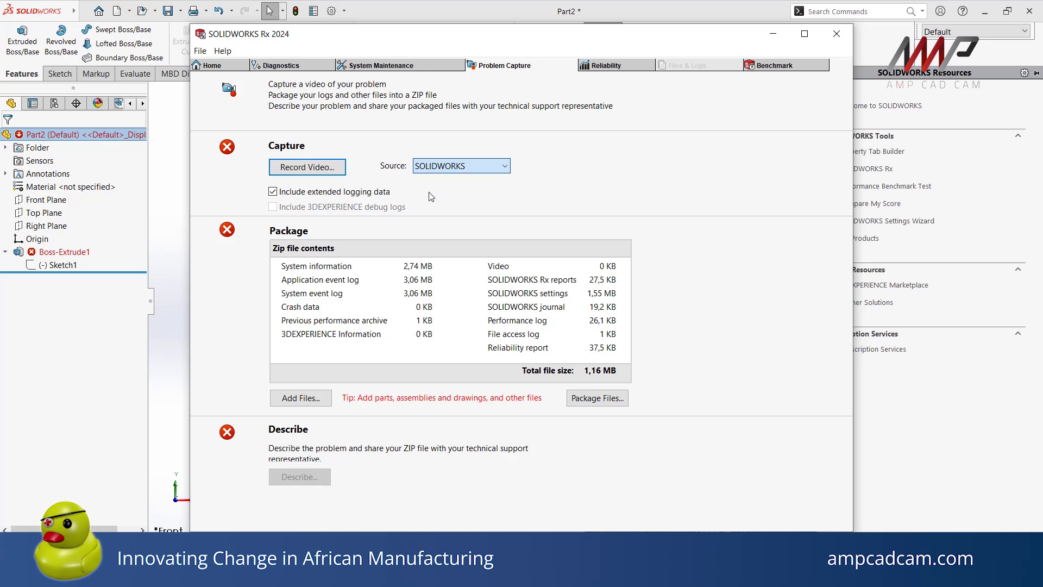
pyautogui.click(336, 171)
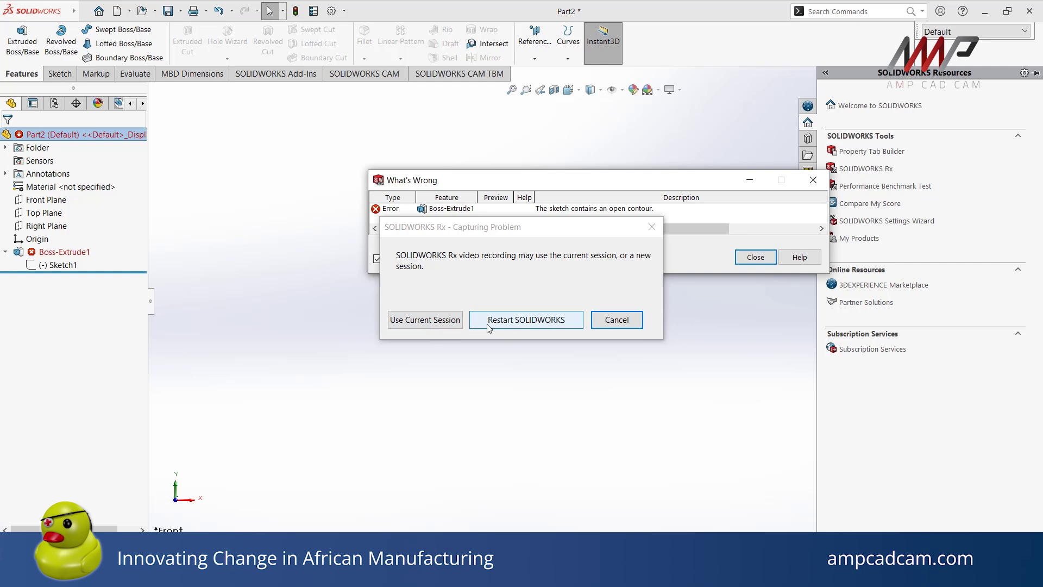
pyautogui.click(436, 321)
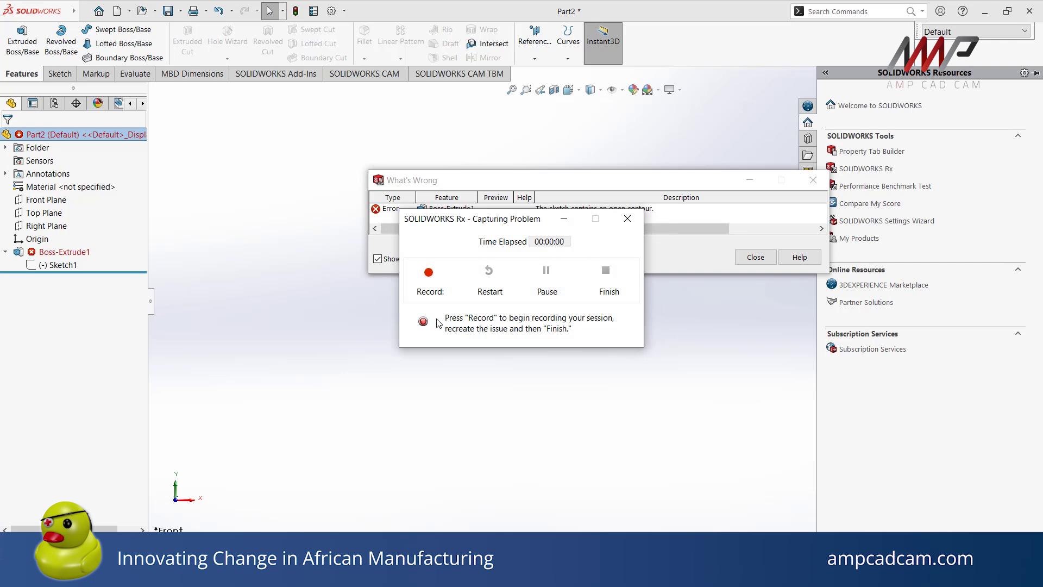
pyautogui.click(438, 283)
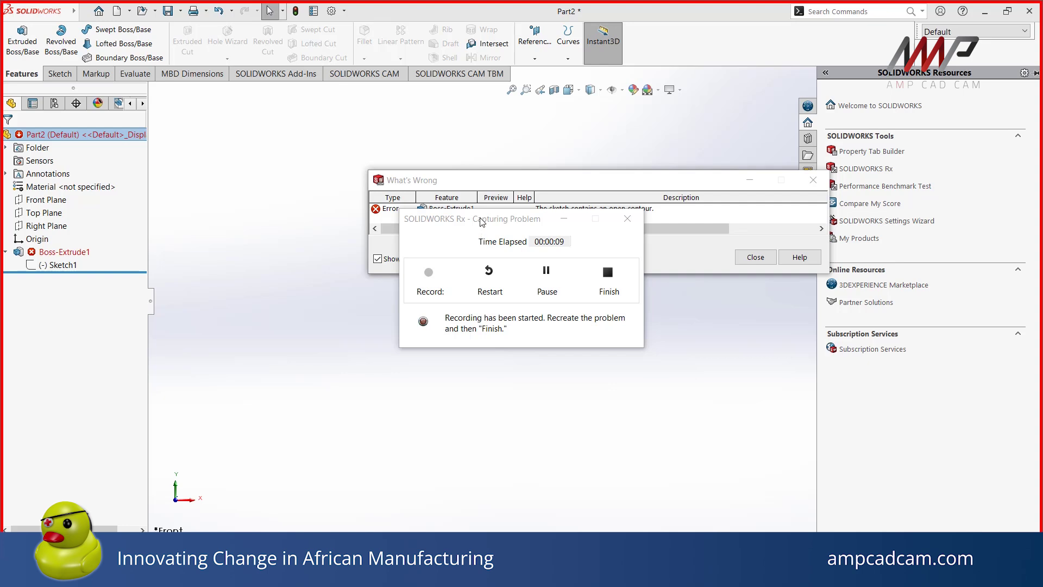
pyautogui.moveTo(482, 219); pyautogui.dragTo(853, 33)
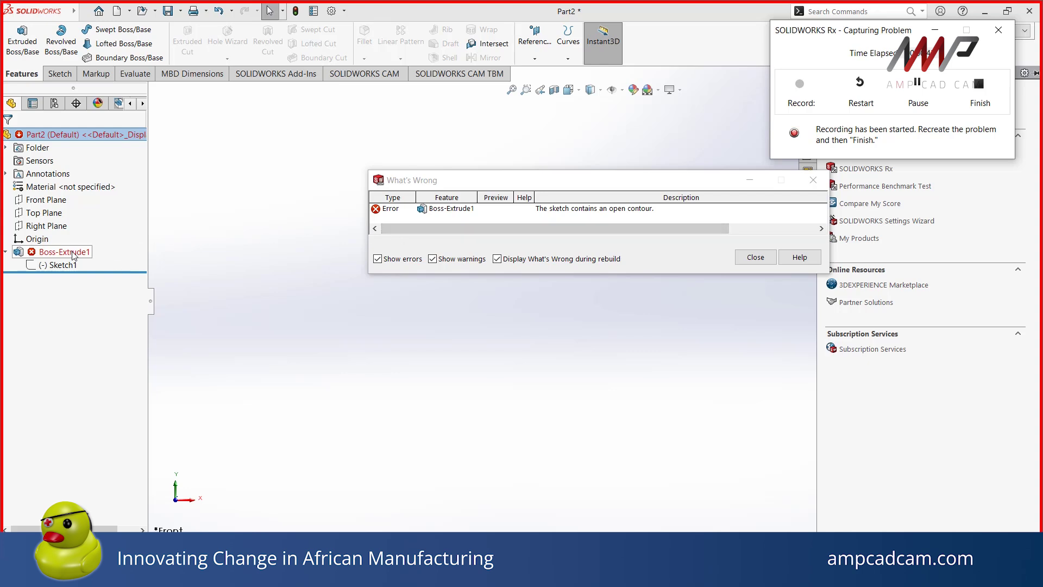
# Edit Sketch1 and zoom to fit the 50 × 25 rectangle and stray line.
pyautogui.rightClick(64, 266)
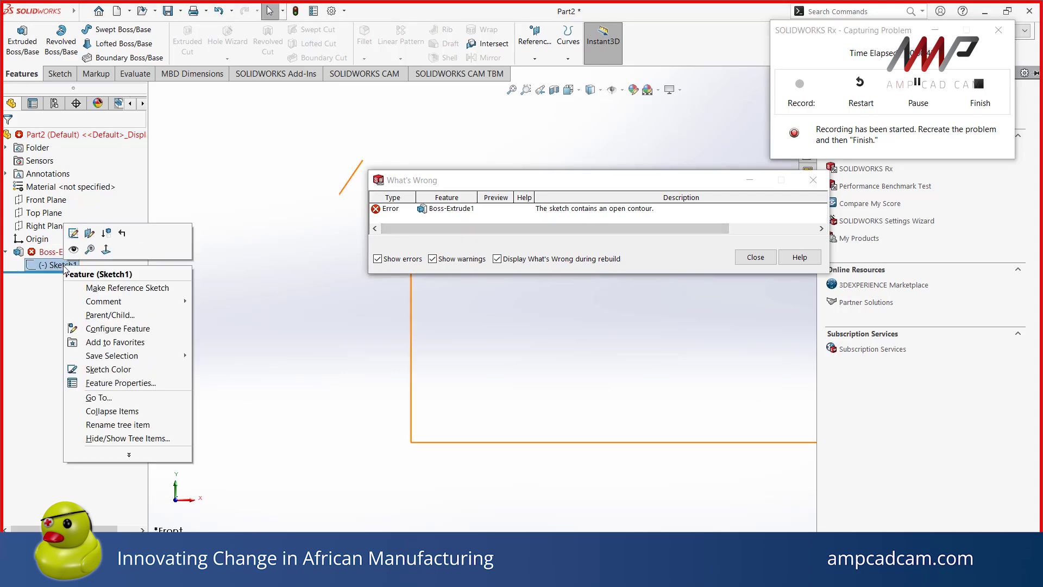
pyautogui.click(74, 233)
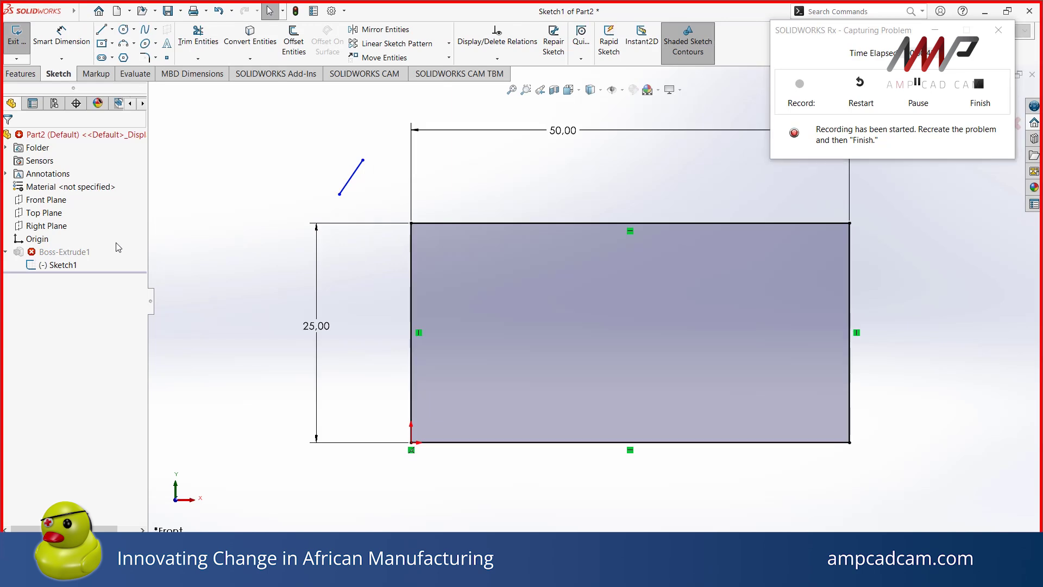
pyautogui.press('f')
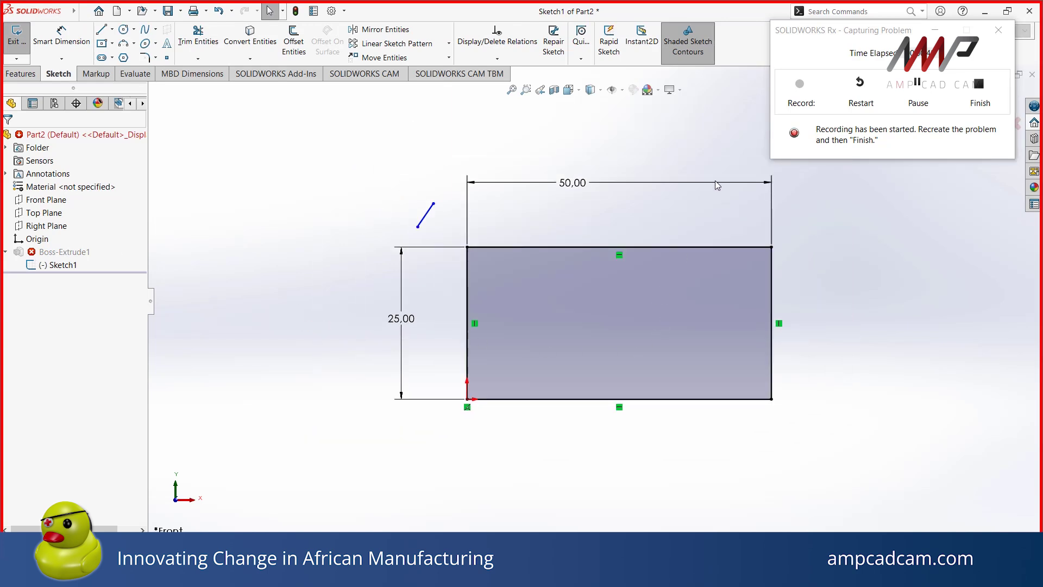
pyautogui.scroll(-2, 715, 180)
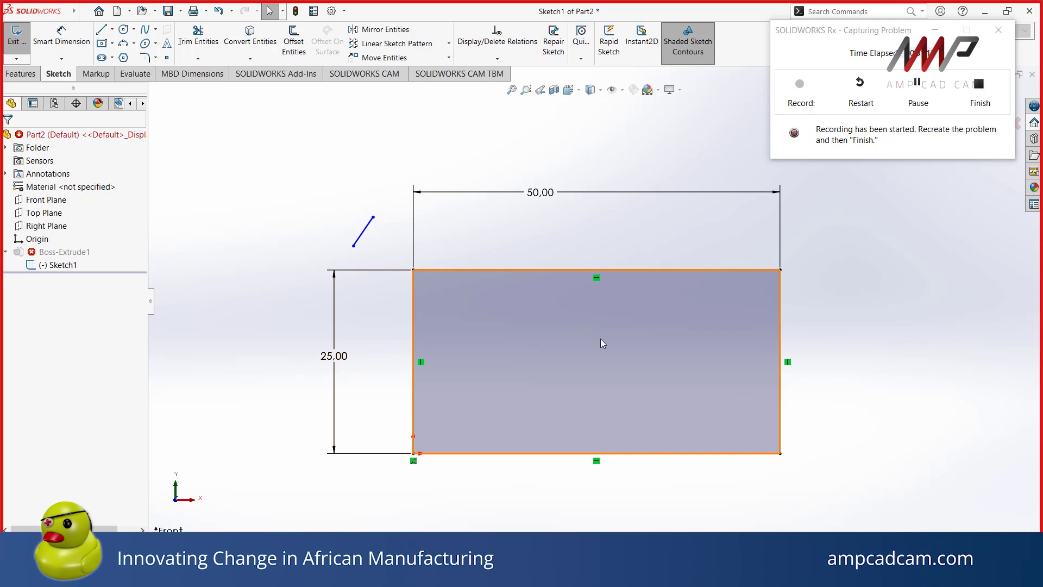
# Finish the recording, adding the 455 KB video to the capture package.
pyautogui.click(981, 98)
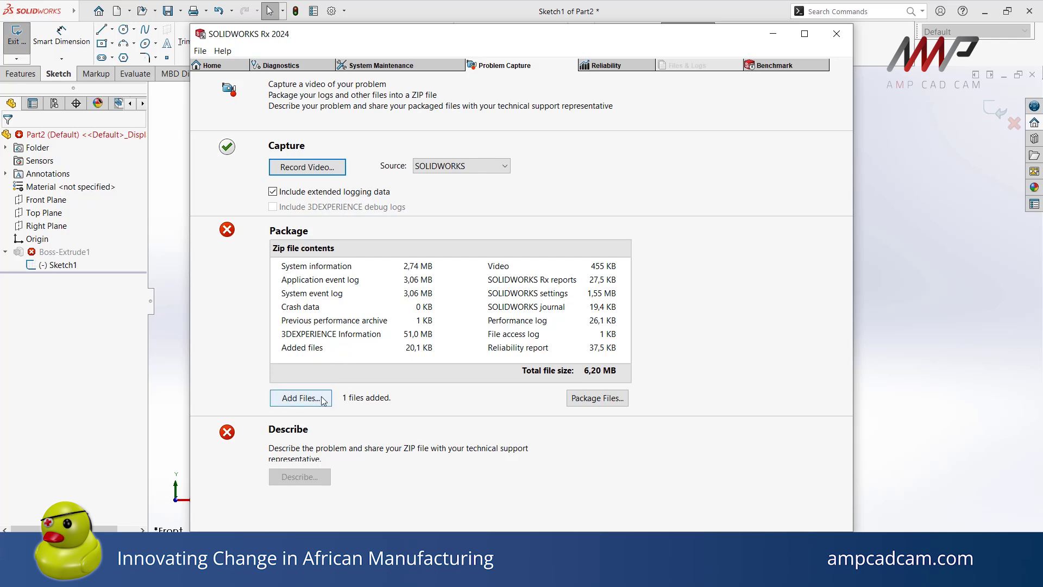
# Save the files as a ZIP with the default name in SW Log Files, then continue to Step 3.
pyautogui.click(583, 398)
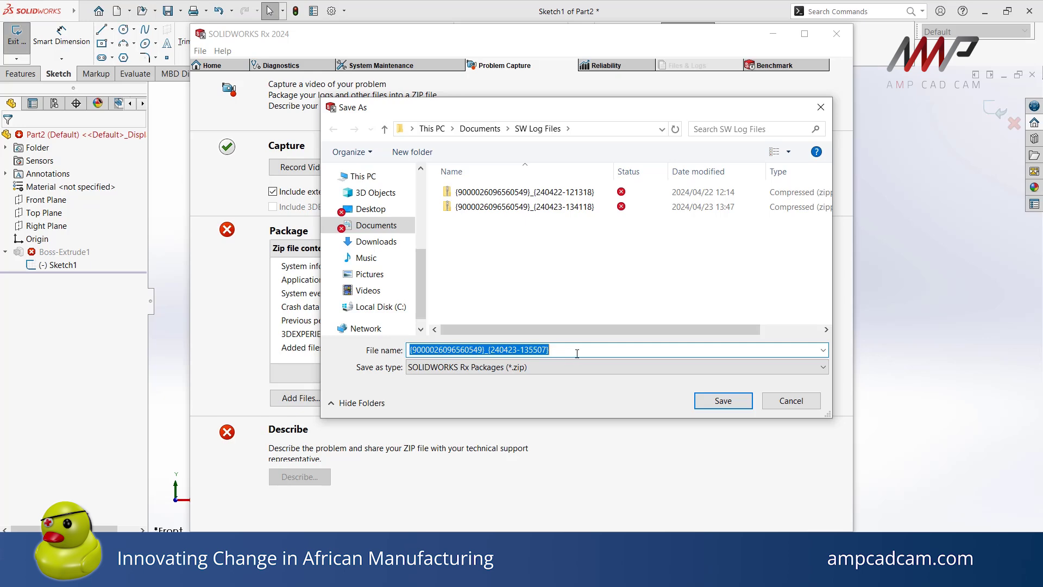
pyautogui.click(716, 401)
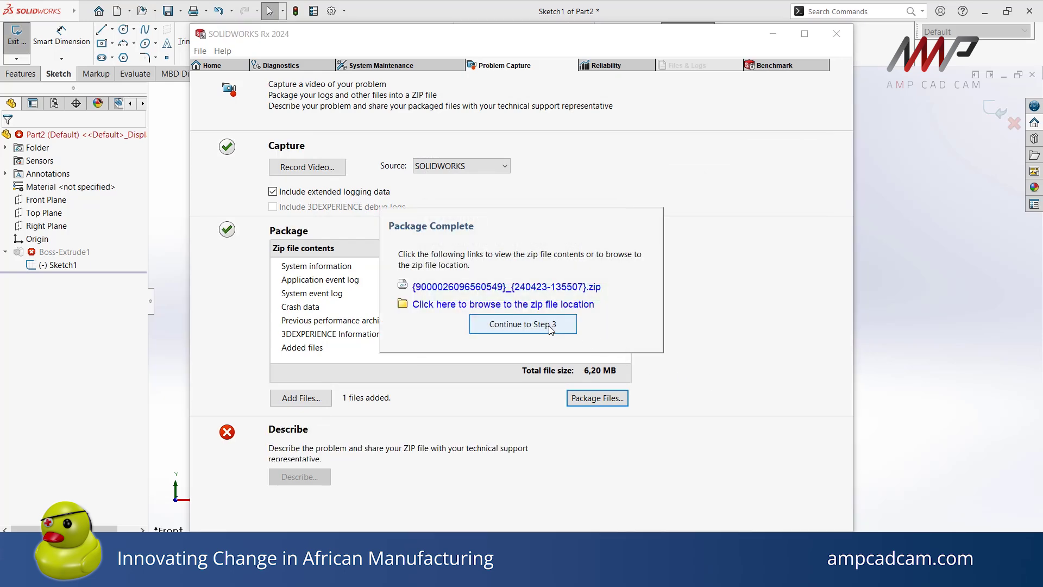
pyautogui.click(550, 327)
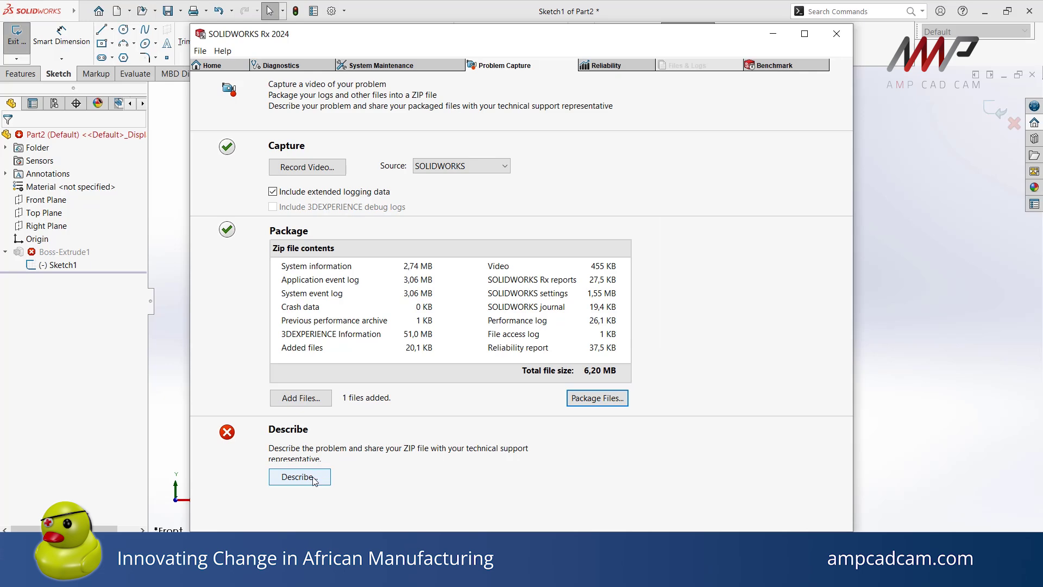
# Describe the problem: summary 'Extrude feature error', extrude description, High impact, reason 'Need help with extrude feature'.
pyautogui.click(299, 476)
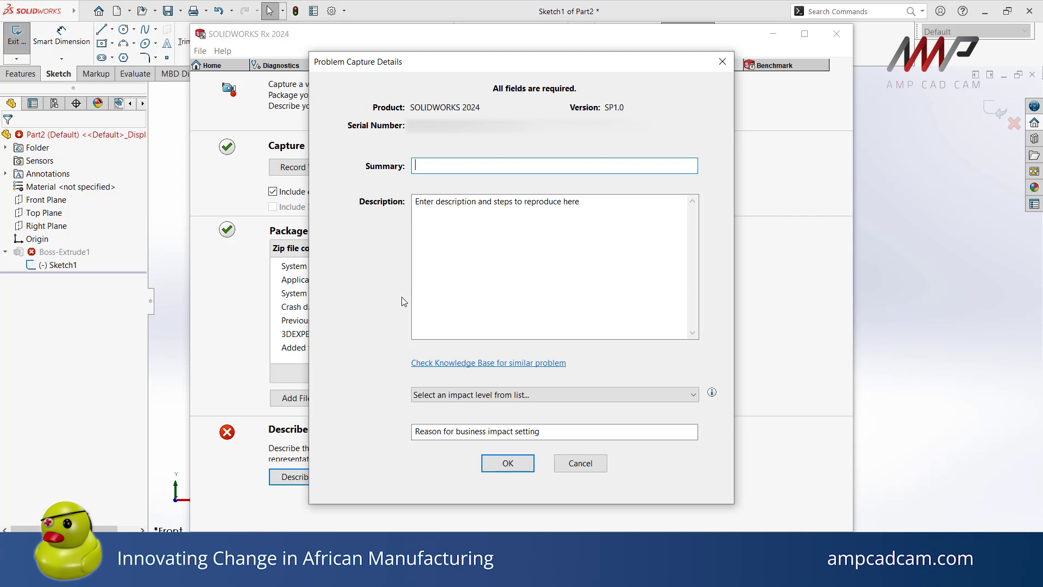
pyautogui.write('Extrude feature error')
pyautogui.click(642, 209)
pyautogui.write('I do not understand why the extrude feature is not working. There are no errors in the sketch but ')
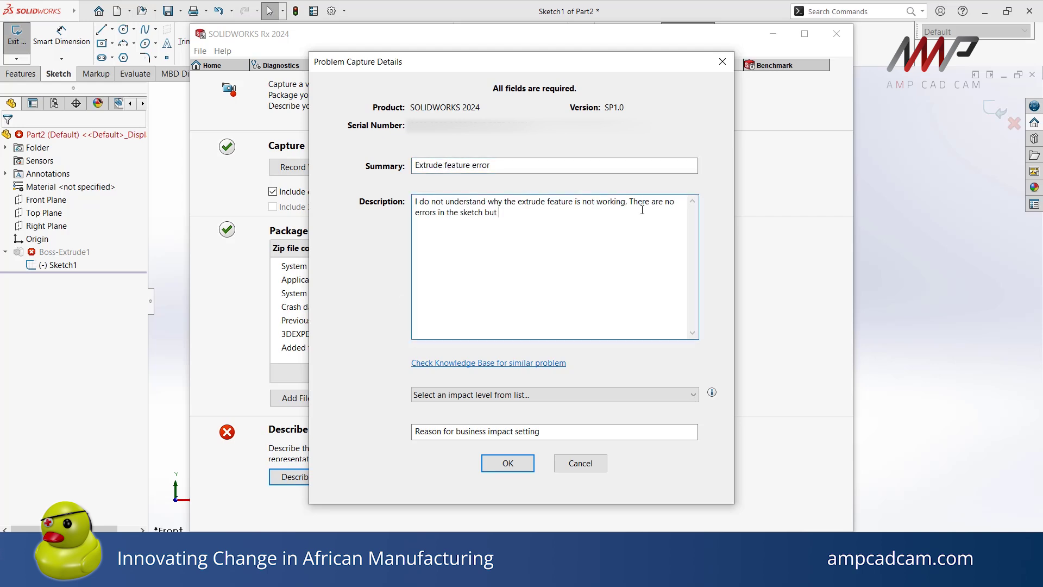
pyautogui.write('the feature is producing an error. Please help.')
pyautogui.click(554, 394)
pyautogui.click(481, 435)
pyautogui.click(481, 432)
pyautogui.write('Need help with extrude feature')
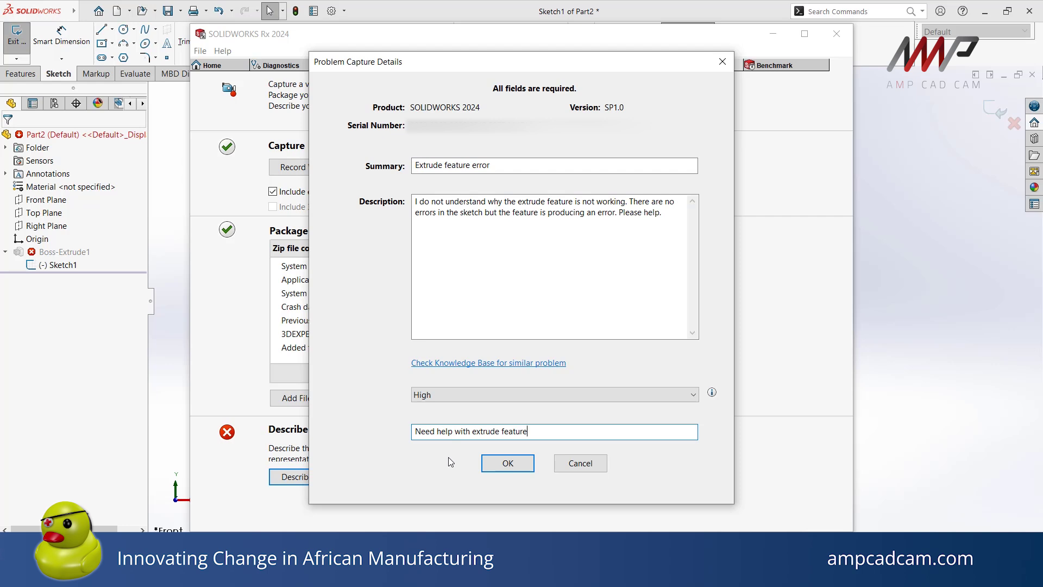
# Submit the problem capture details and display the Reliability session history.
pyautogui.click(507, 464)
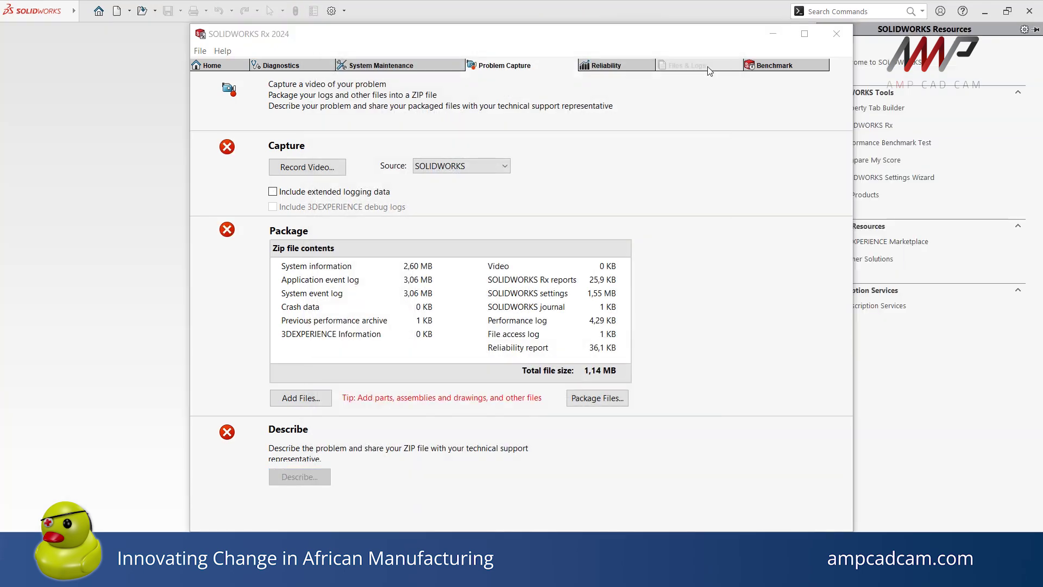
pyautogui.click(630, 69)
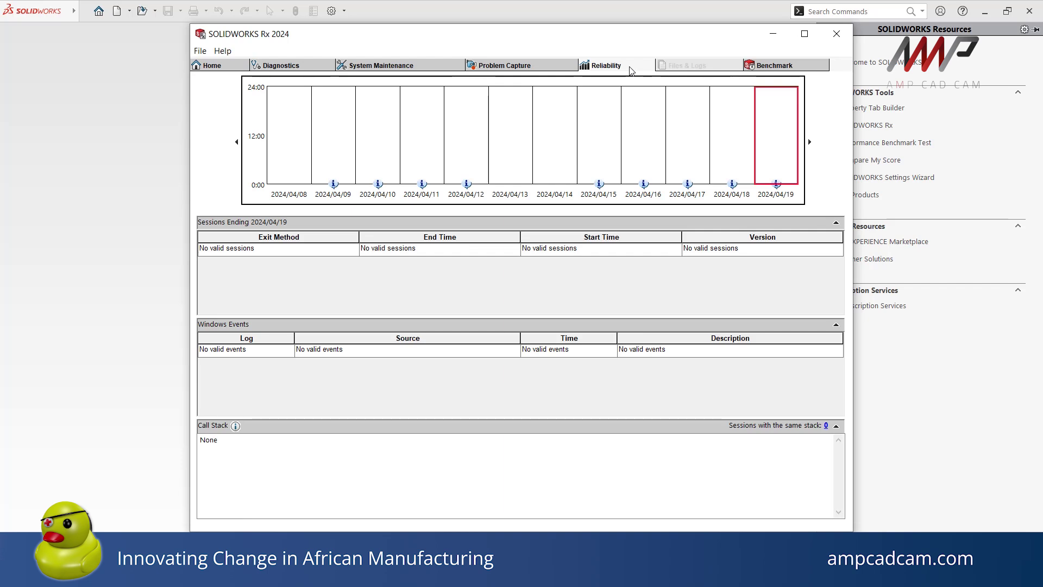
# Display the Benchmark page describing the Performance Benchmark Test and its pre-run requirements.
pyautogui.click(770, 69)
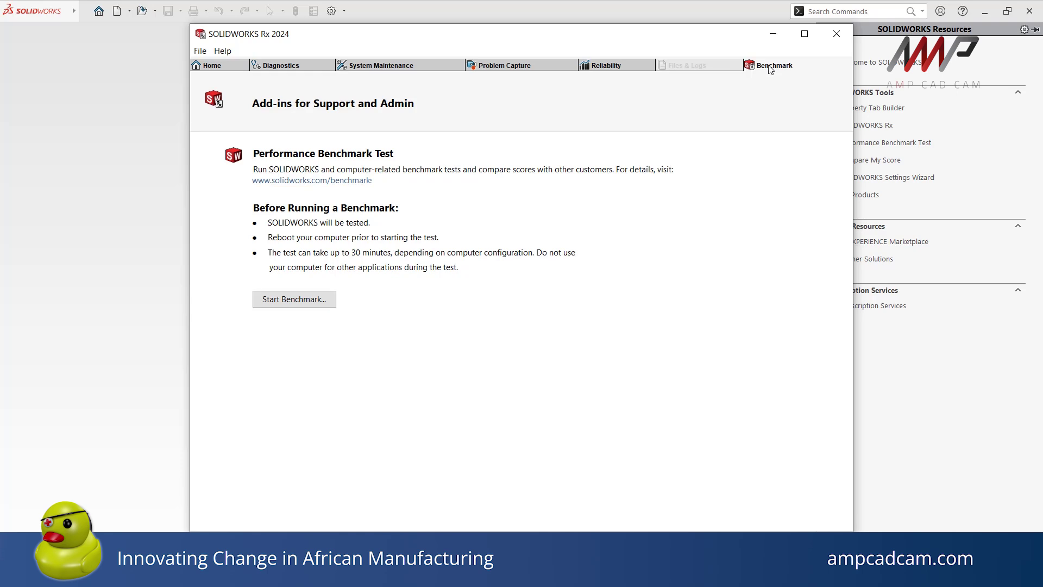